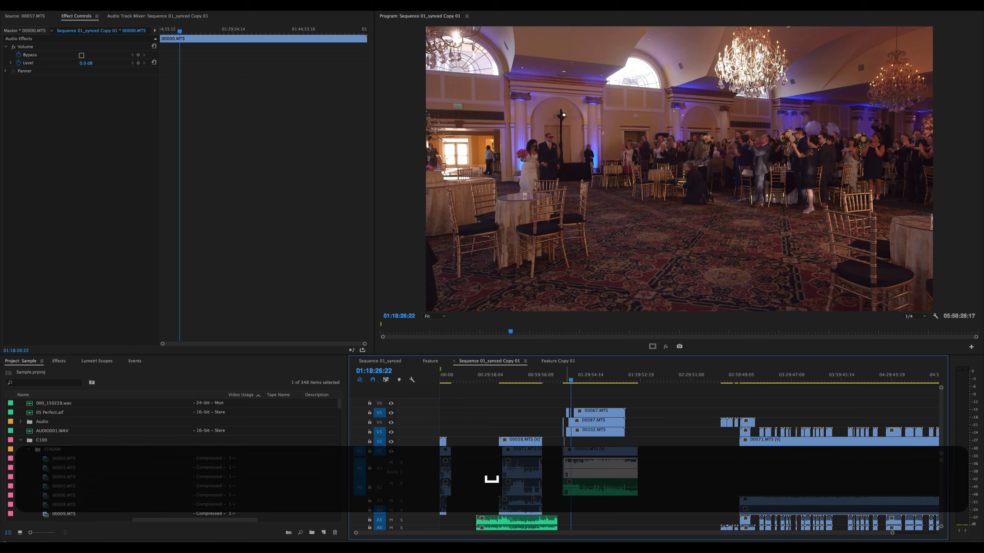
Solo audio track A2 and listen to its recording around 01:18:28 and again around 01:18:55
left_click(401, 483)
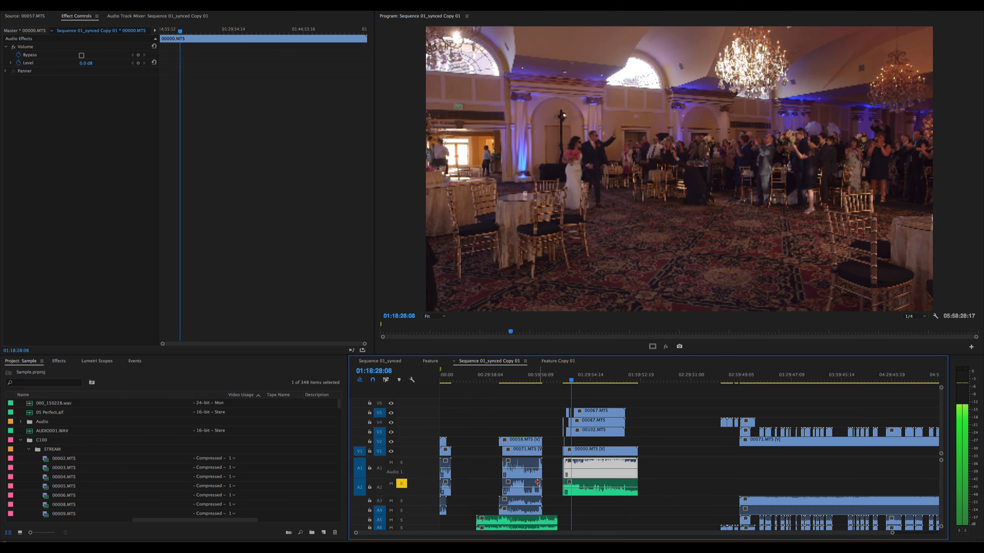
key("space")
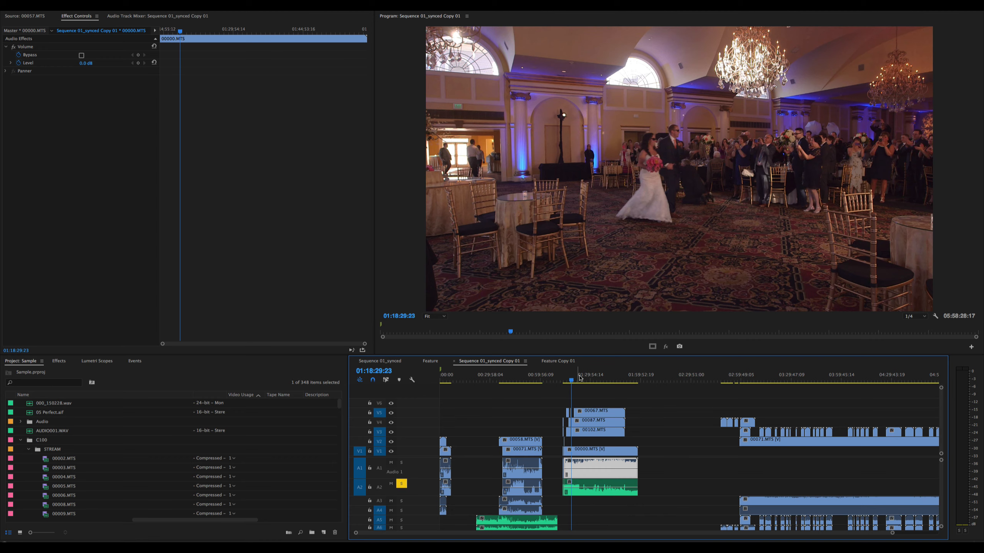
left_click_drag(577, 379, 573, 382)
key("space")
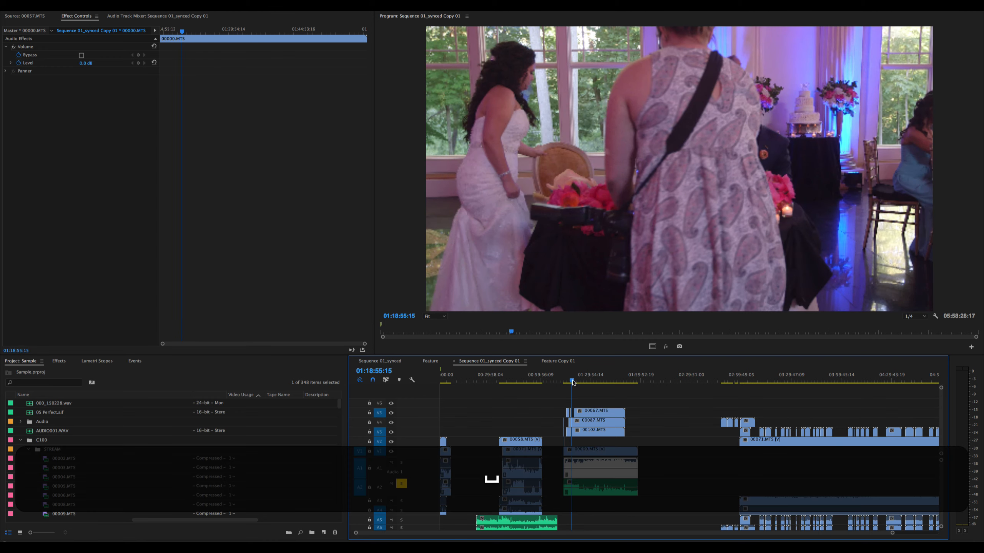
key("space")
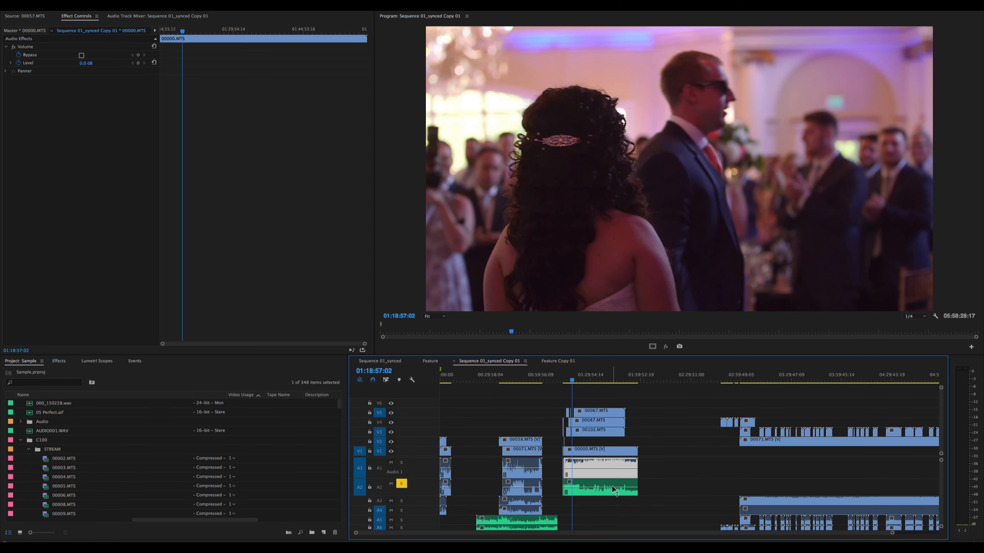
Turn off keyframing for the volume level of clip 00000.MTS, set it to -3 dB and play the clip briefly
left_click(18, 63)
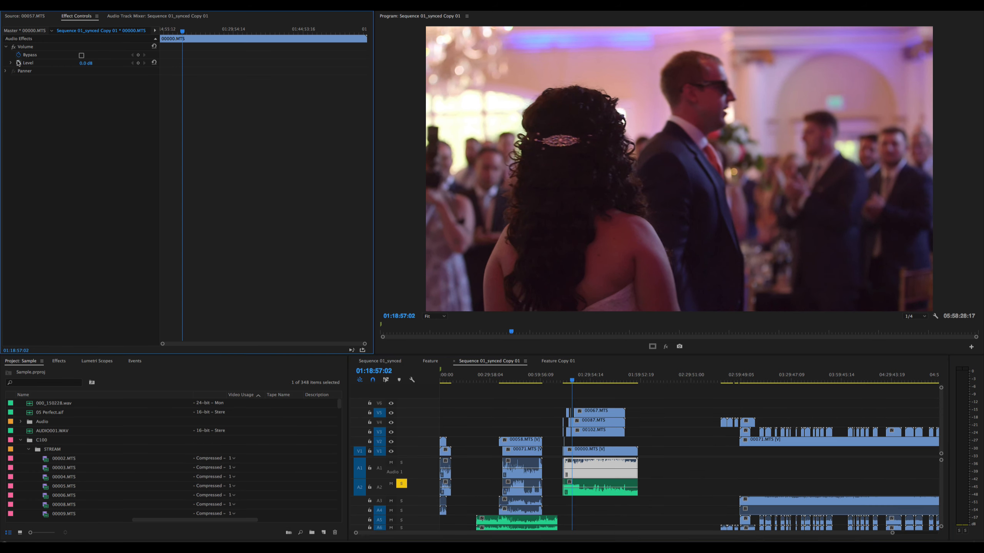
left_click(89, 62)
type("-3")
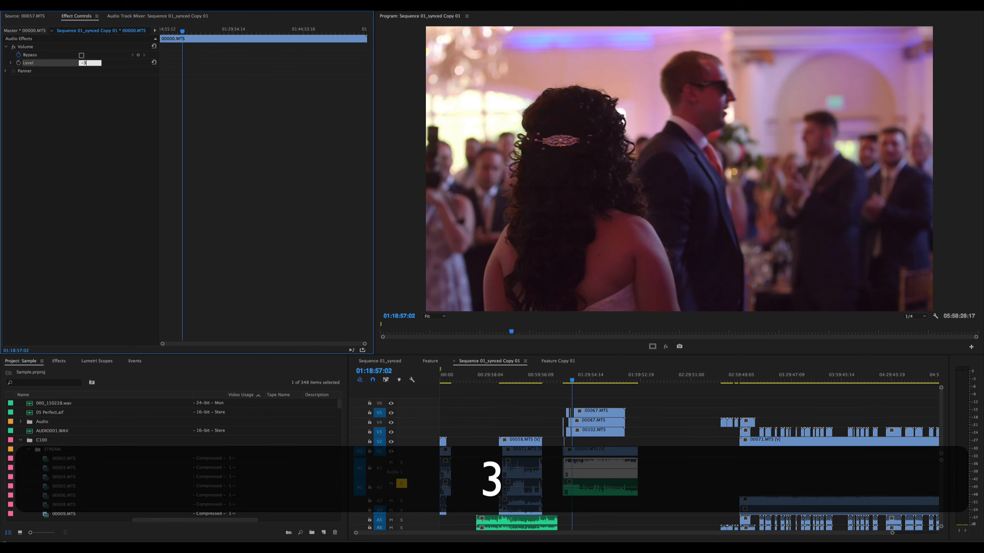
key("Return")
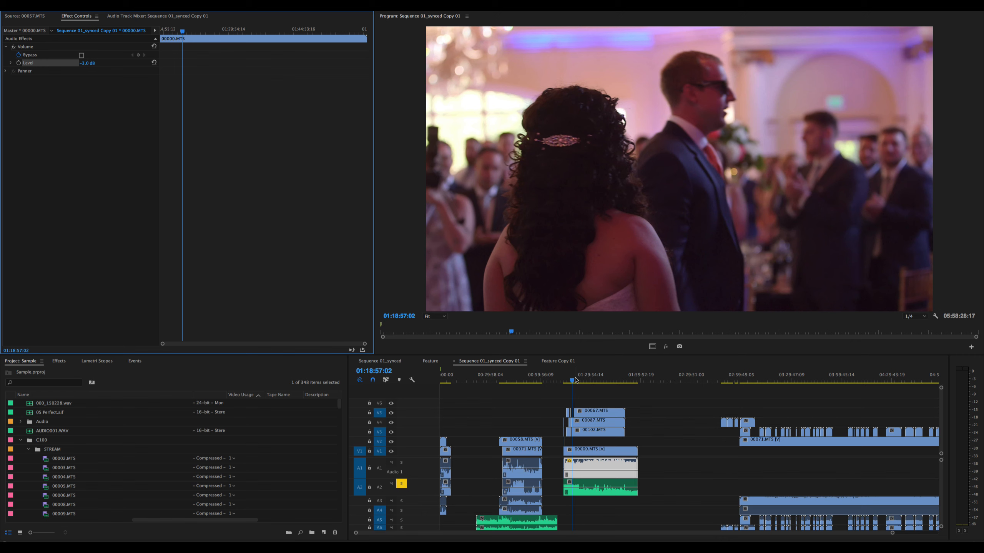
key("space")
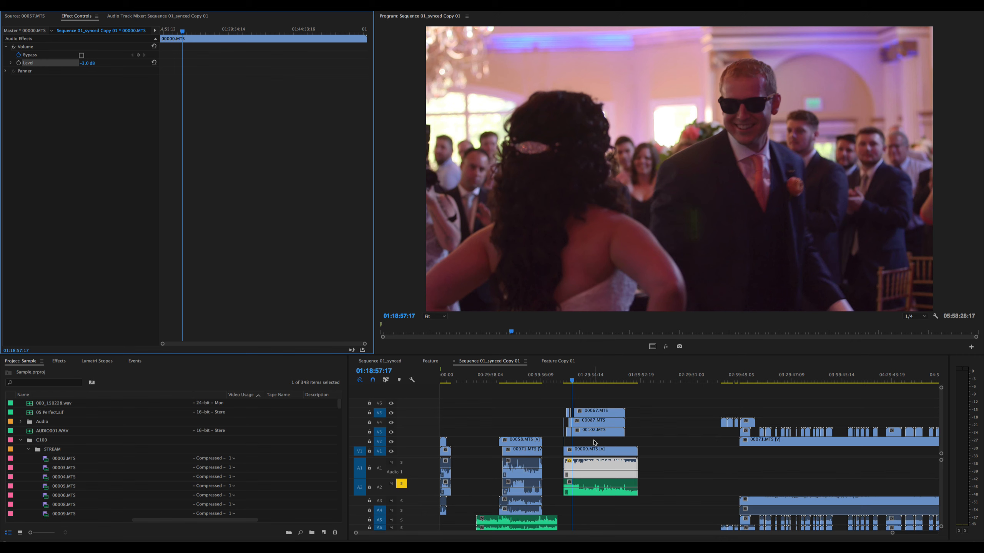
Open the Feature sequence at 00:01:02:06 and examine its Audio Track Mixer across to the Master track
left_click(430, 362)
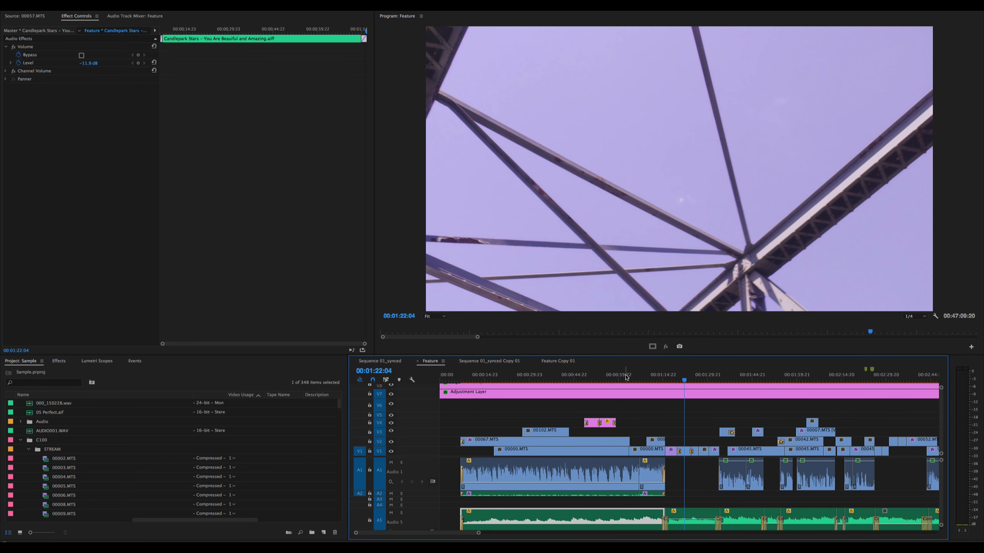
left_click(626, 377)
left_click(134, 16)
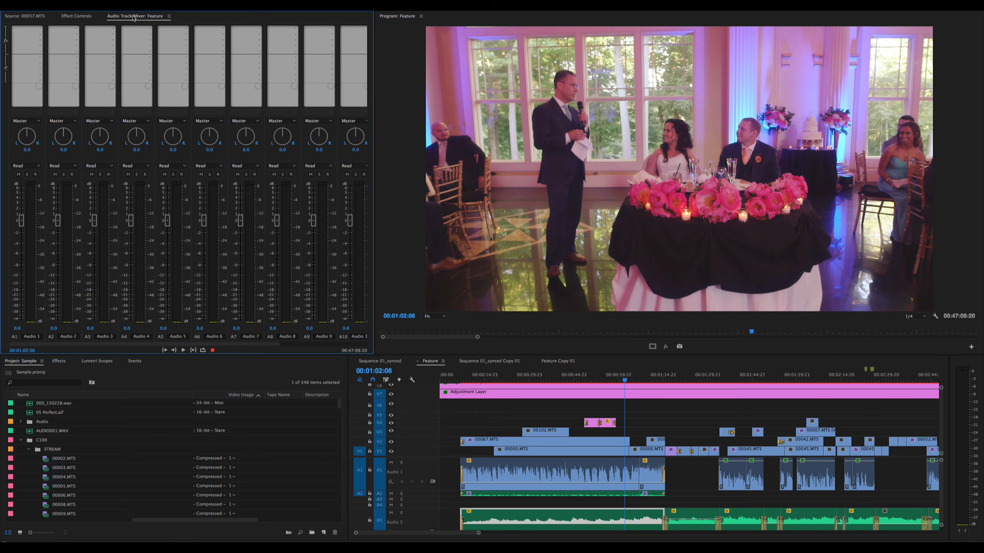
scroll(130, 34, "right", 3)
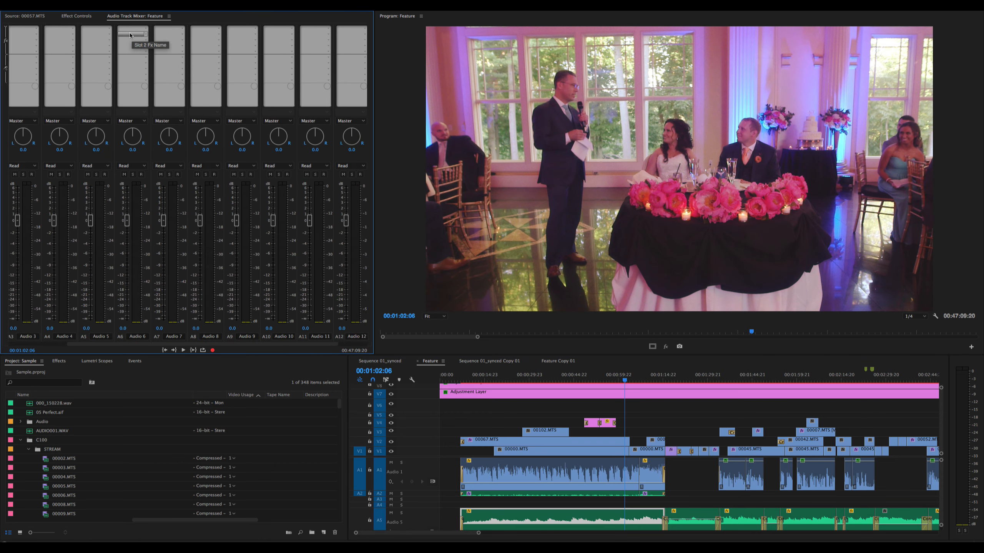
left_click(27, 16)
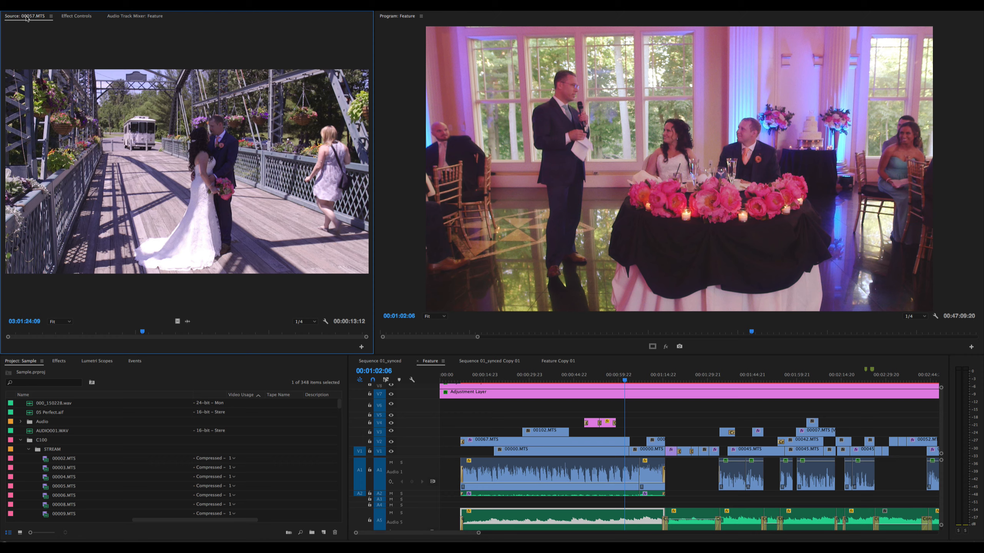
left_click(144, 16)
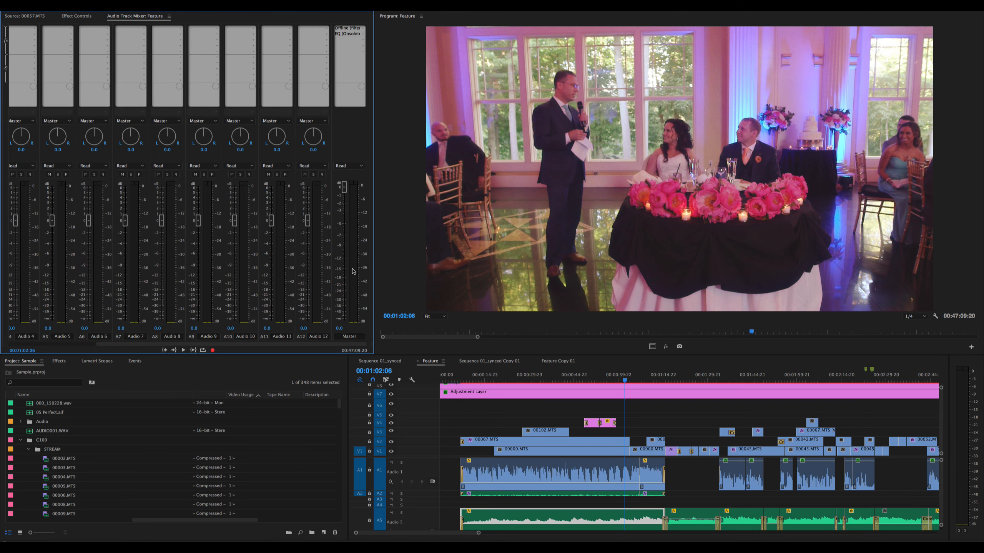
left_click(41, 14)
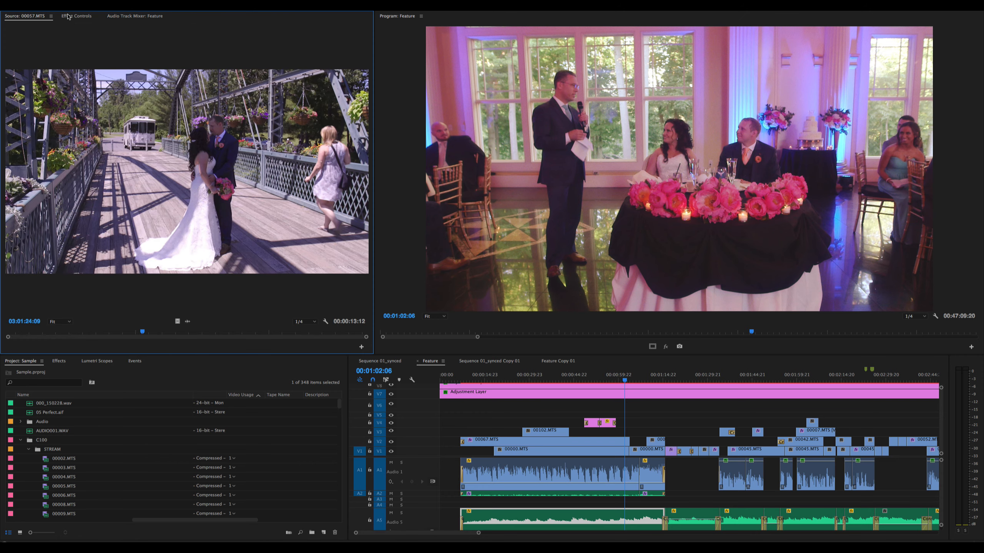
Select the STE-001.wav clip on track A2 and inspect its two Single-band Compressor effects
left_click(70, 17)
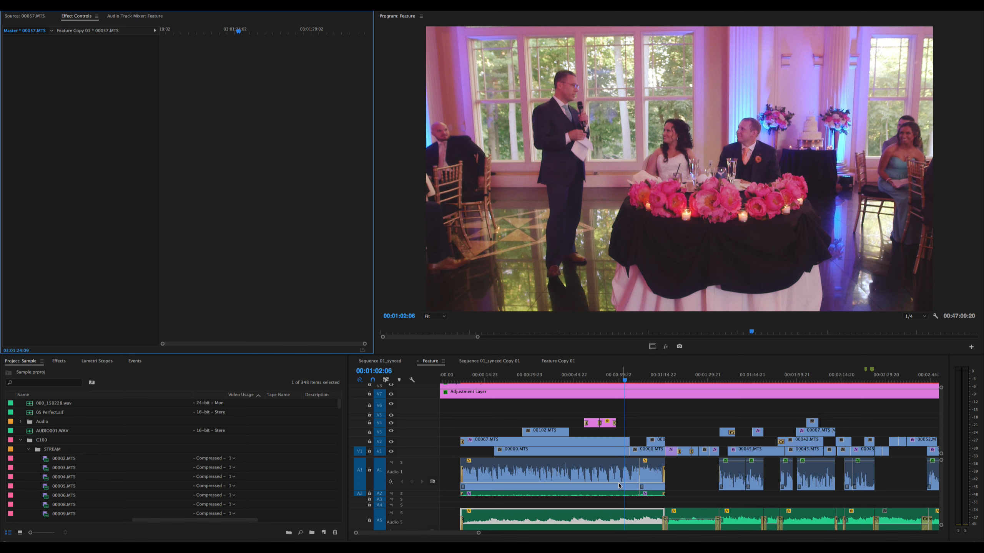
left_click(599, 488)
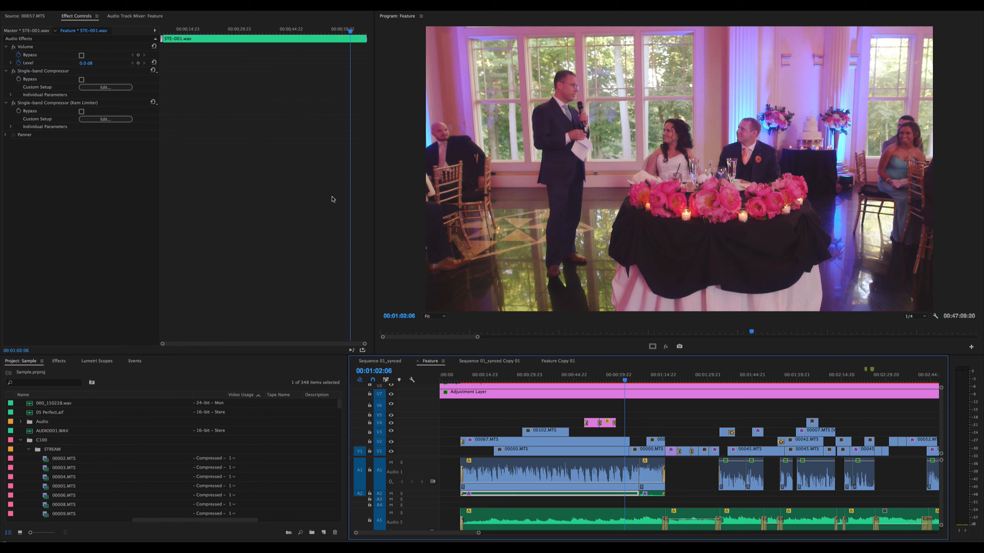
left_click(45, 73)
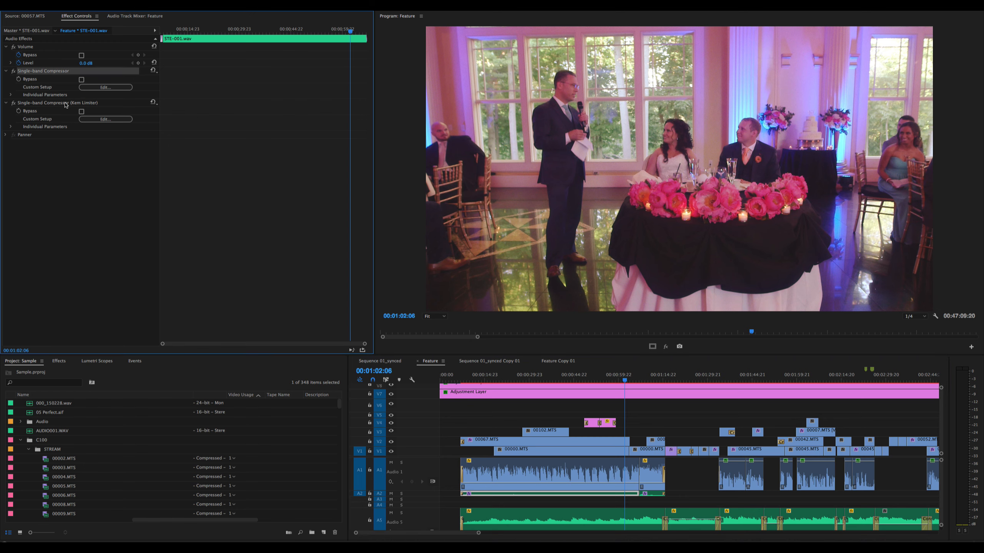
left_click(82, 104)
In the first Single-band Compressor, set ratio to about 11.4, attack 35.7 ms, release 1239.6 ms and output gain 11.6 dB
left_click(105, 87)
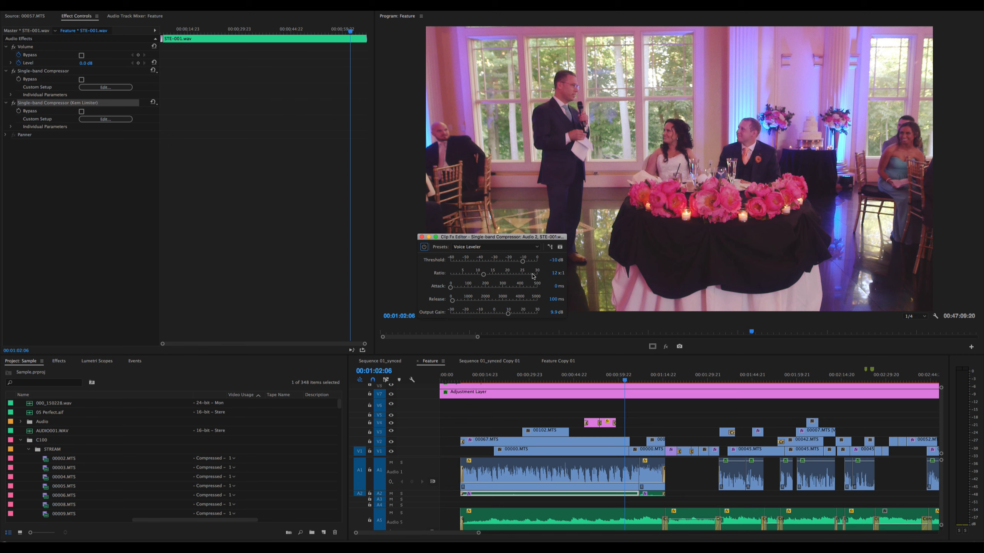
left_click_drag(484, 274, 481, 274)
left_click_drag(452, 287, 473, 301)
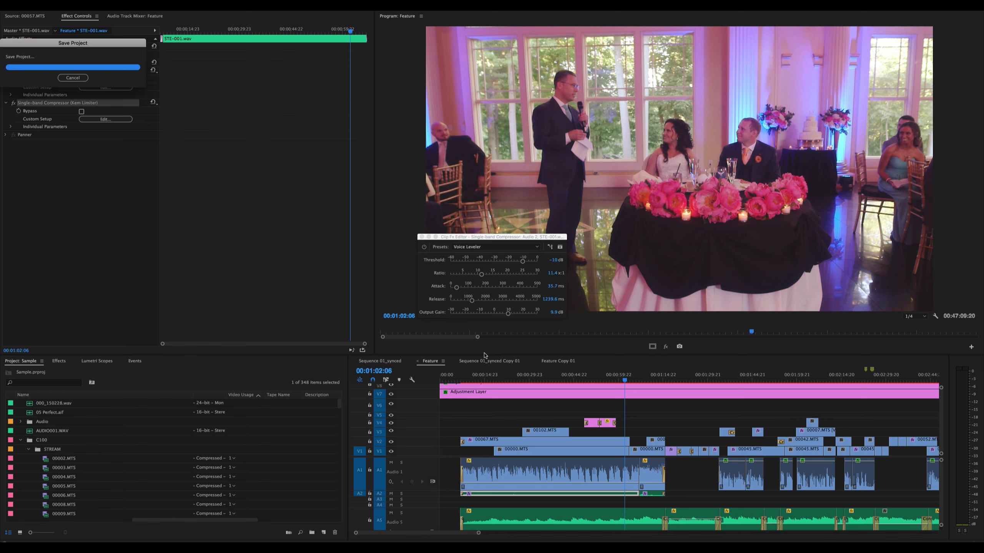
left_click(508, 314)
left_click_drag(511, 315, 513, 314)
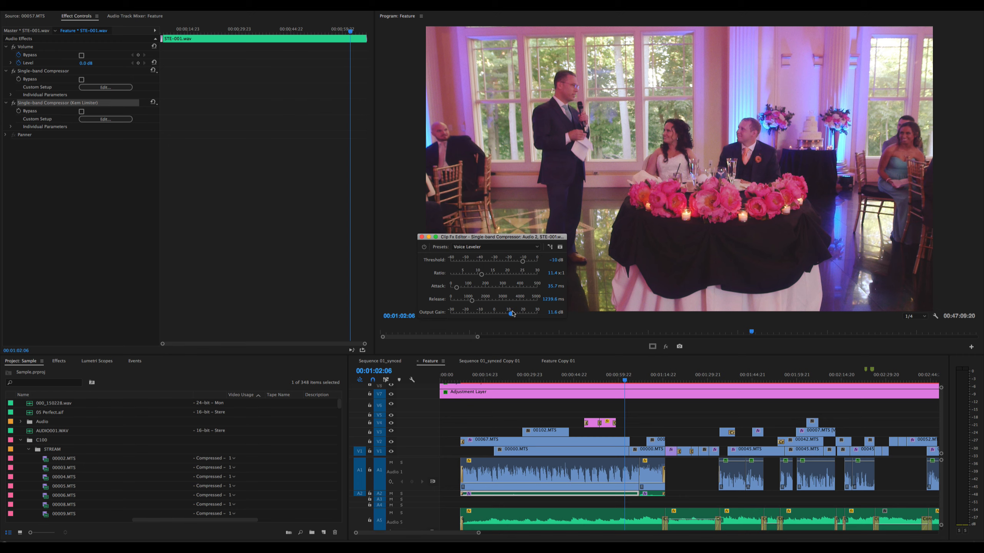
Shorten the attack, slightly lengthen the release and lower the threshold of the first Single-band Compressor
left_click_drag(457, 287, 454, 290)
left_click_drag(471, 301, 476, 302)
left_click_drag(524, 262, 513, 264)
Open the second Single-band Compressor's custom setup to review its Brickwall Limiter settings, and look over the audio tracks
left_click(109, 120)
left_click(111, 121)
scroll(451, 496, "right", 2)
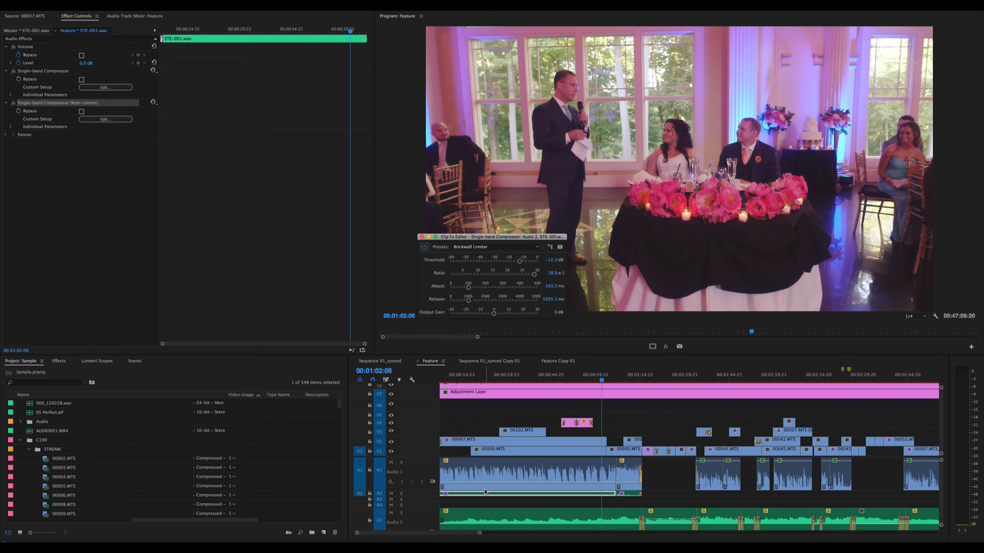
scroll(477, 493, "left", 2)
scroll(476, 493, "down", 1)
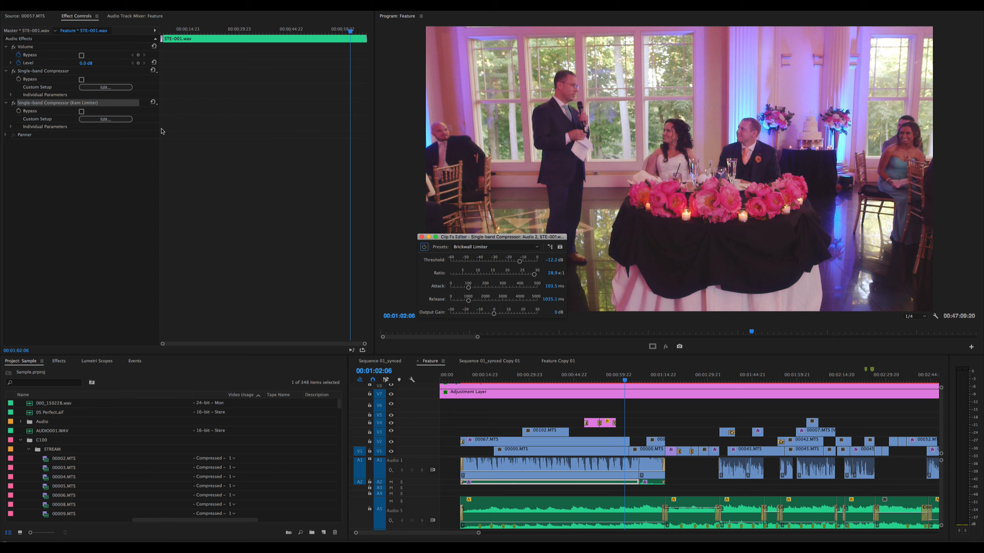
Select the first Single-band Compressor effect on STE-001.wav and save the project
left_click(39, 72)
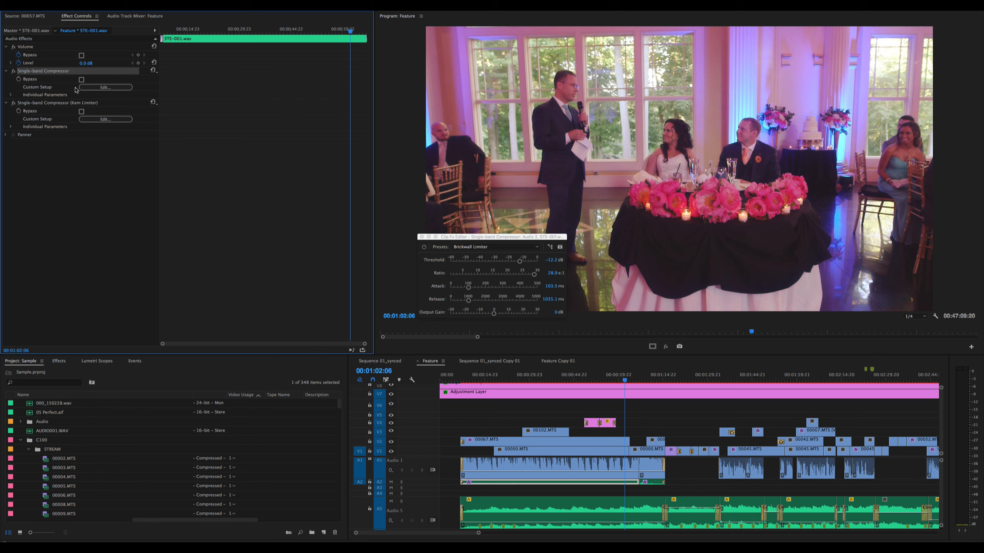
key("super+s")
left_click(770, 6)
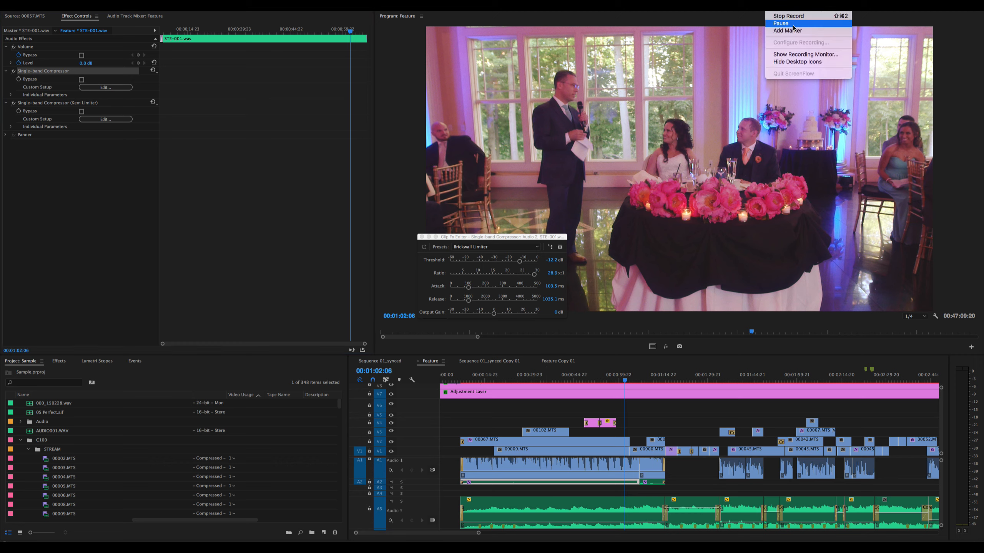